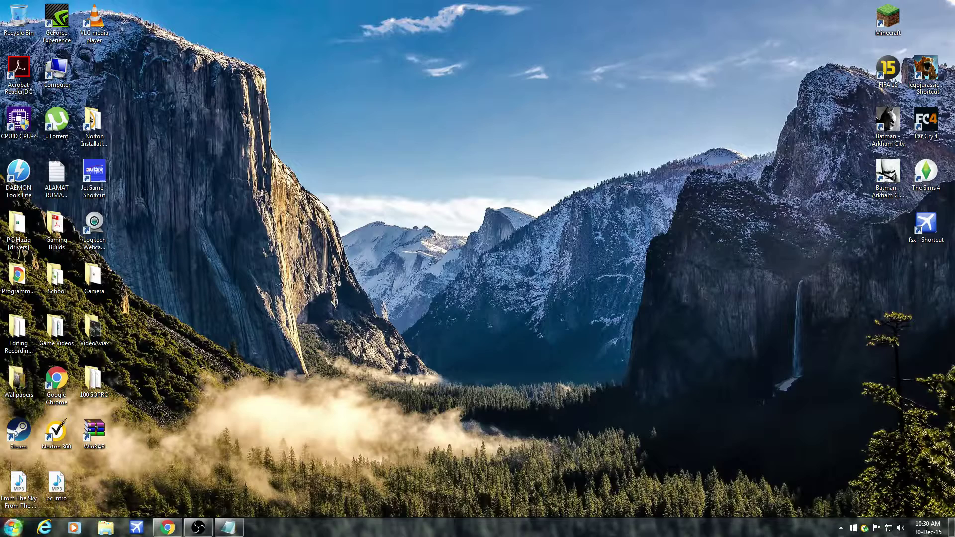
Step: Open the Start menu from the Start orb on the taskbar
click(14, 527)
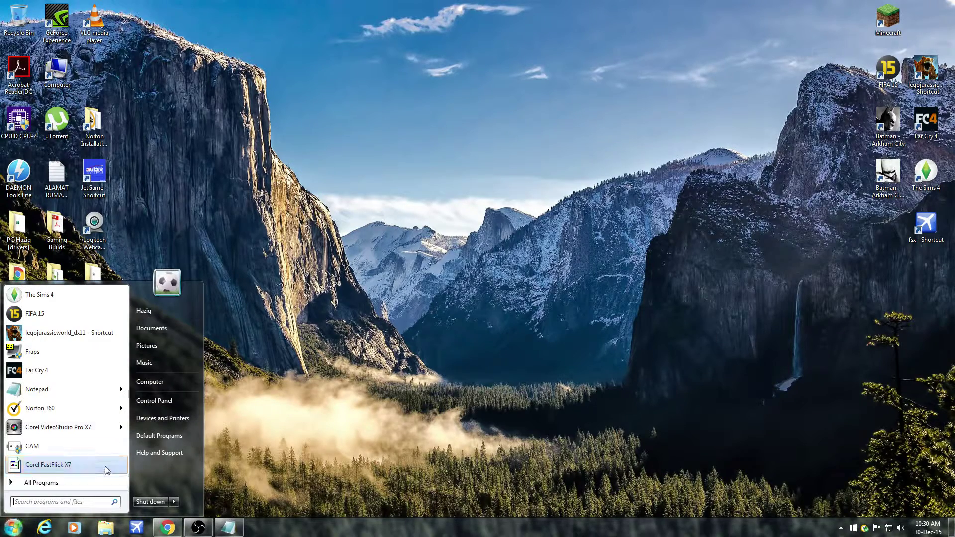
Step: From Computer's Properties, open Device Manager and find the NVIDIA GeForce GT 740 under Display adapters
click(152, 385)
right_click(503, 294)
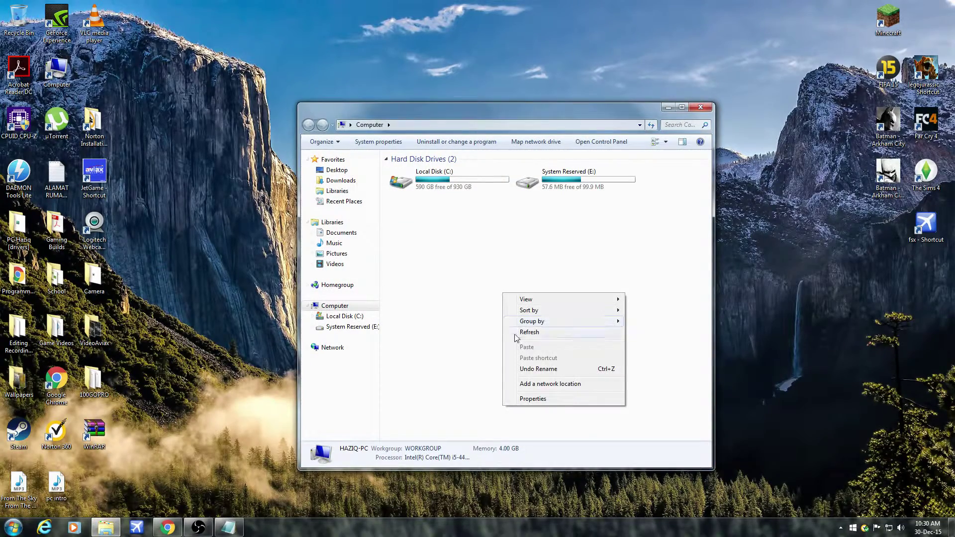
click(547, 399)
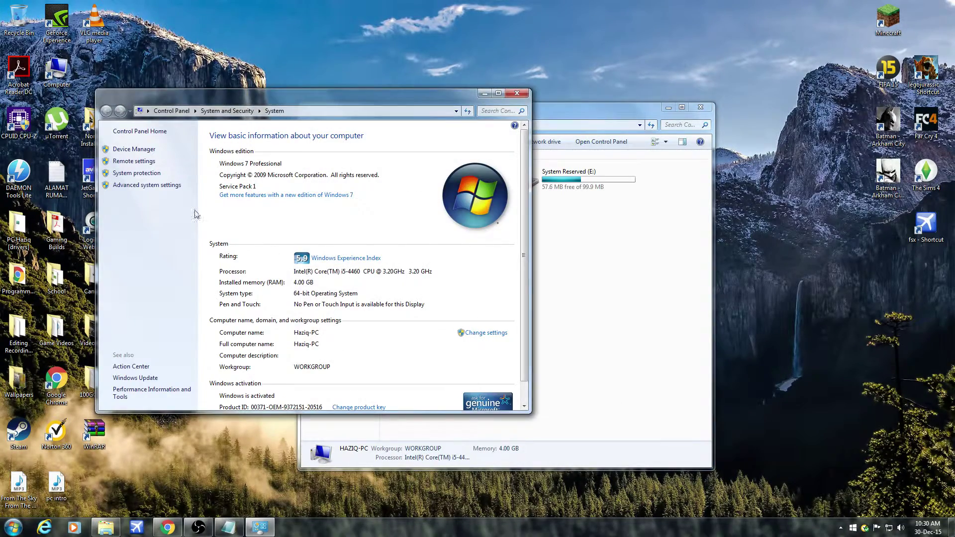
click(145, 152)
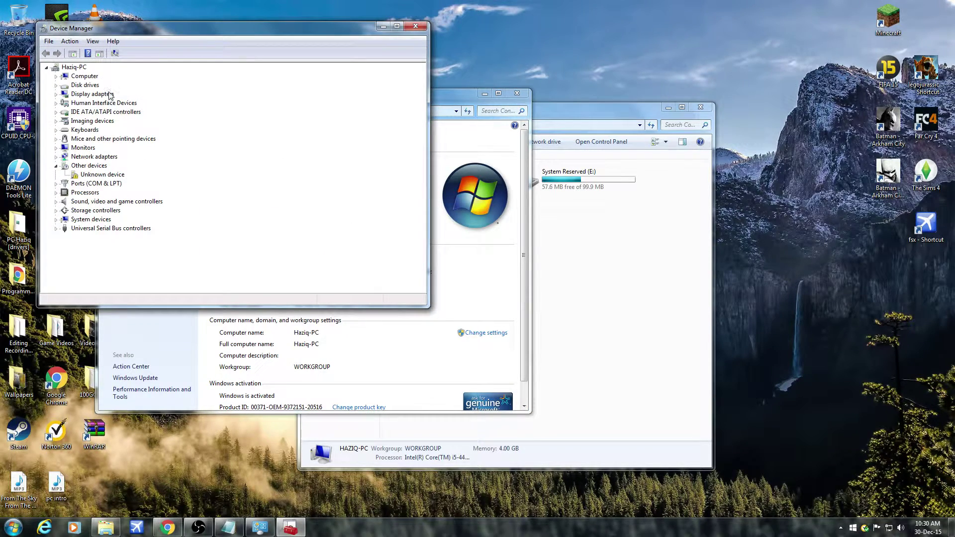
click(56, 93)
click(77, 103)
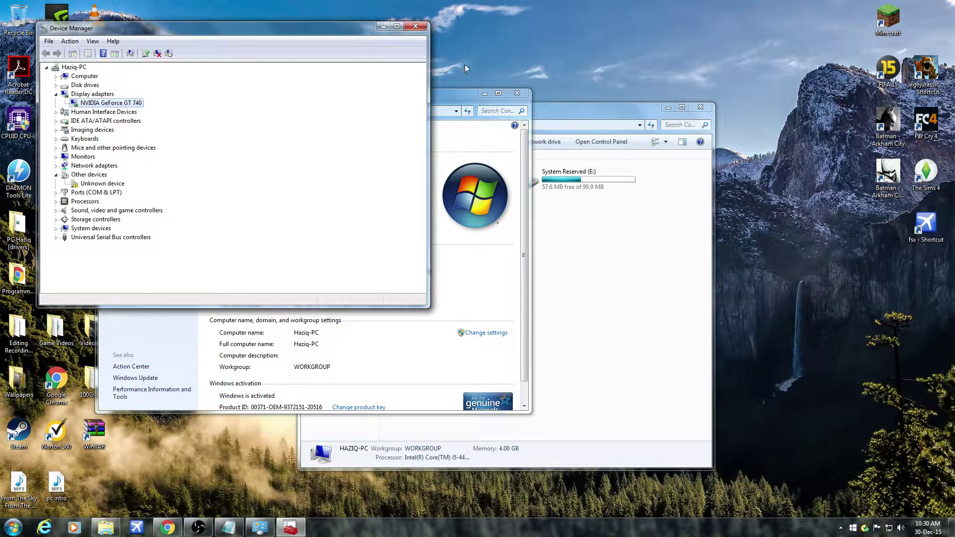
Step: Close the Device Manager, System and Computer windows
click(423, 25)
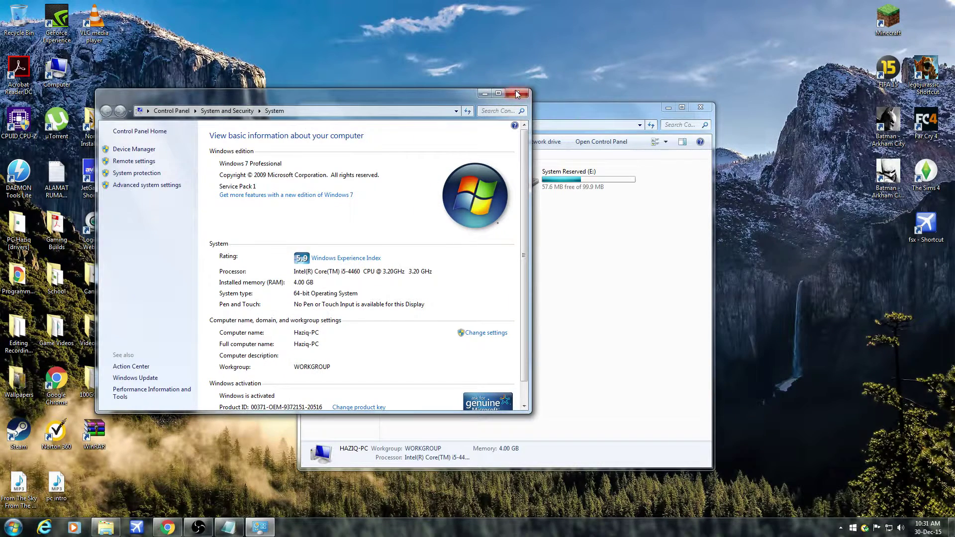
click(517, 93)
click(700, 107)
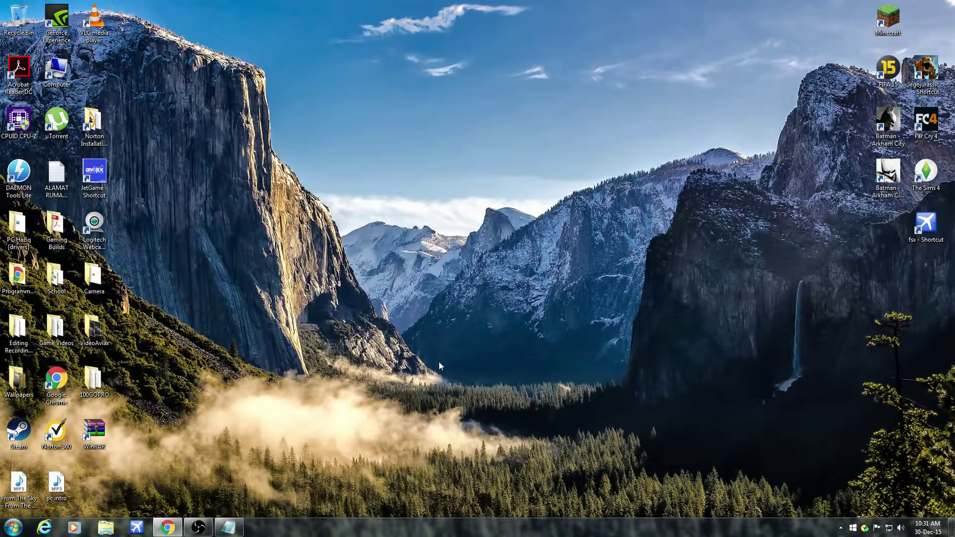
mouse_move(176, 528)
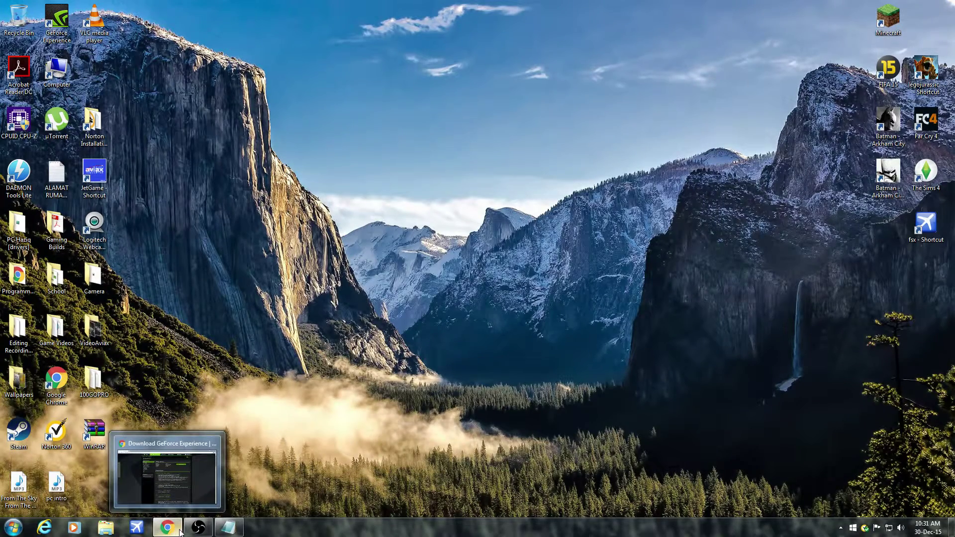
click(173, 478)
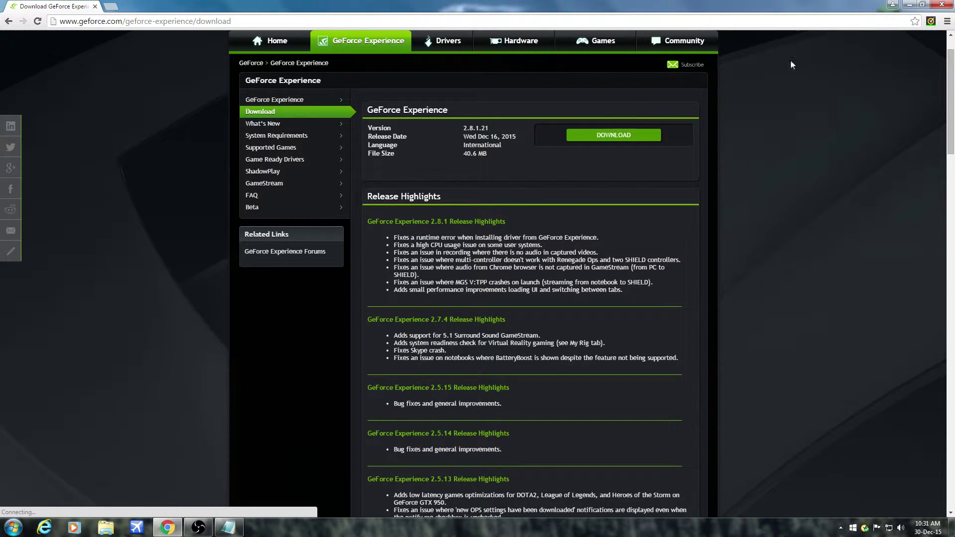
click(910, 5)
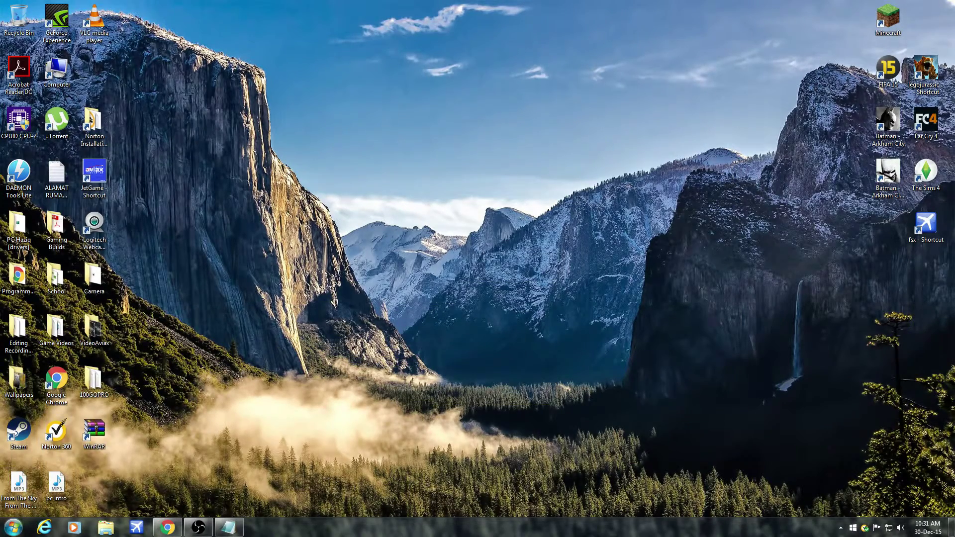
Step: Go to Computer and open Local Disk (C:), then Program Files (x86)
click(13, 527)
click(152, 382)
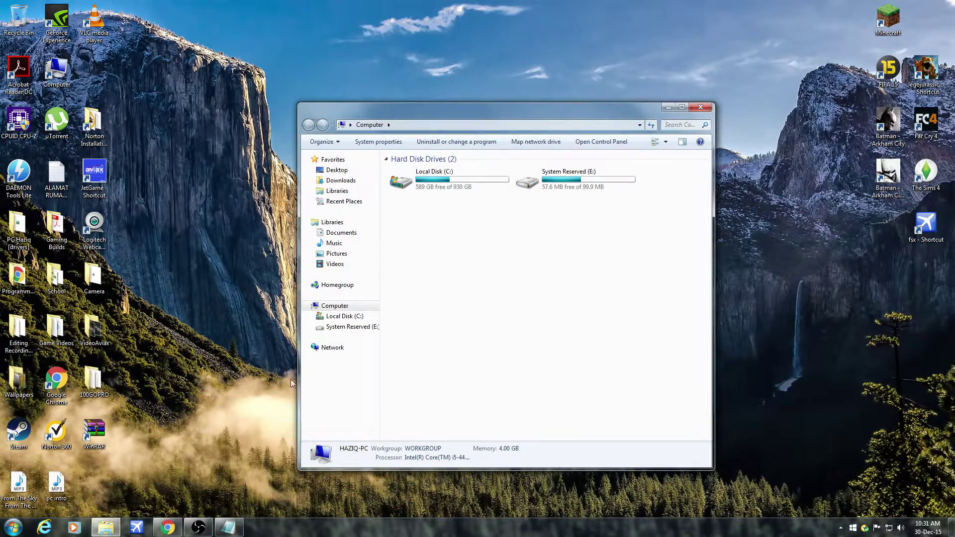
double_click(466, 191)
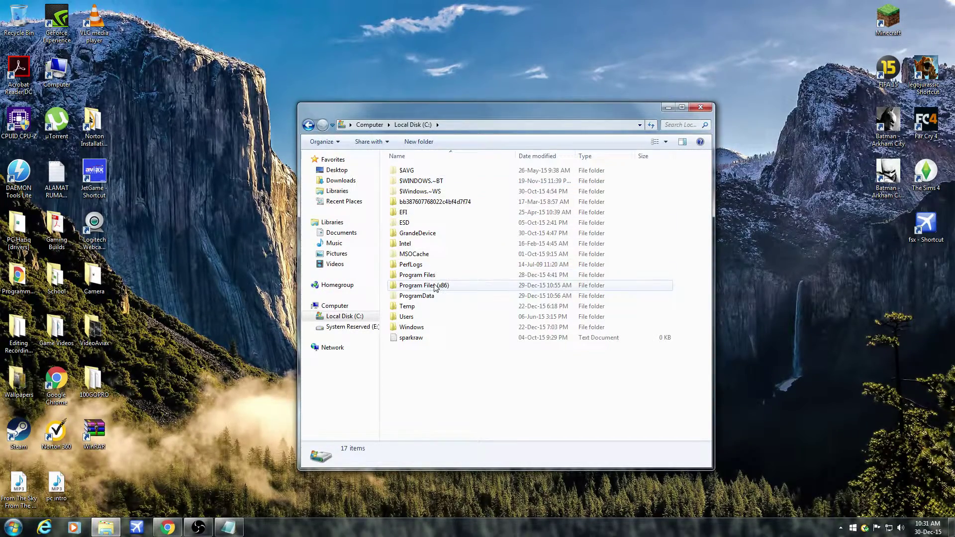
double_click(434, 286)
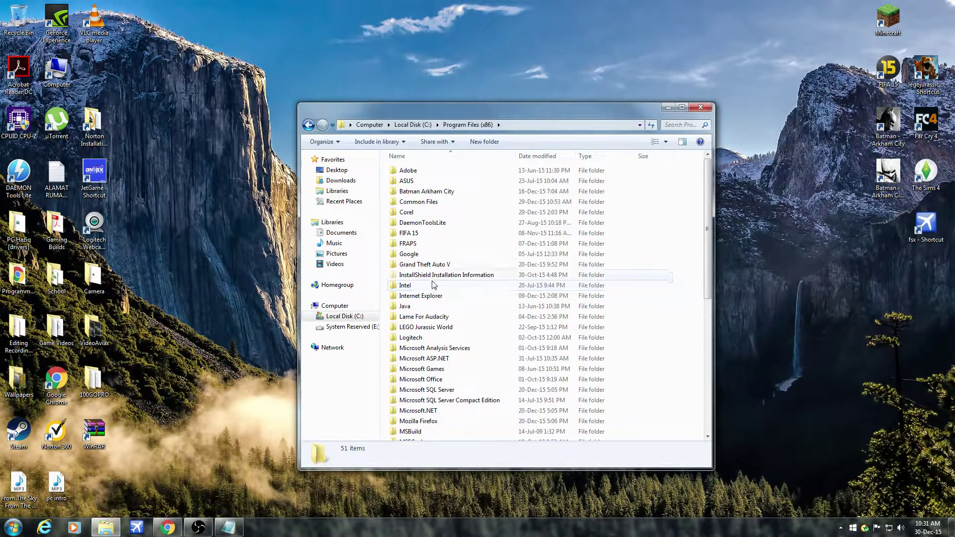
Step: Open NVIDIA Corporation, then NVIDIA GeForce Experience, and scroll to GFExperience
scroll(431, 238, down, 1)
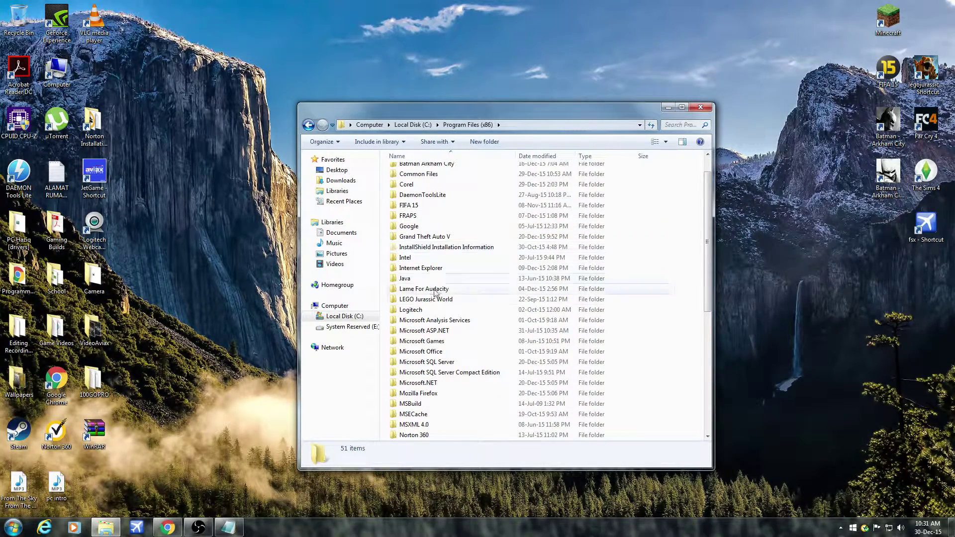
scroll(423, 303, up, 1)
scroll(419, 217, down, 1)
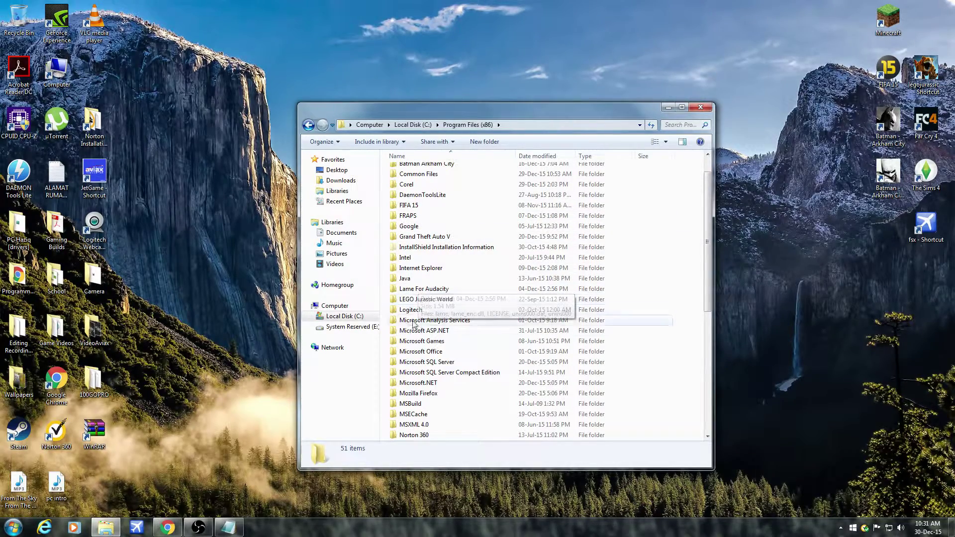
scroll(431, 377, down, 2)
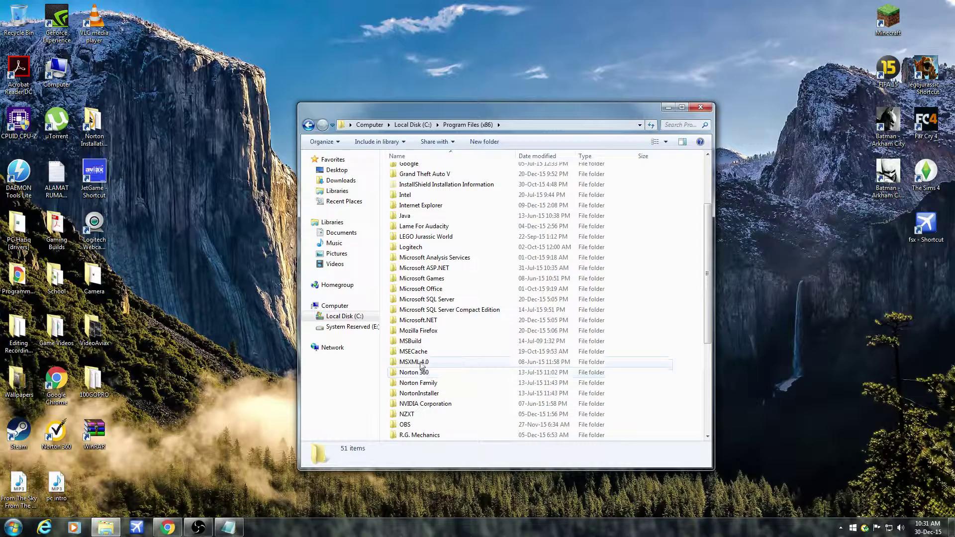
double_click(429, 403)
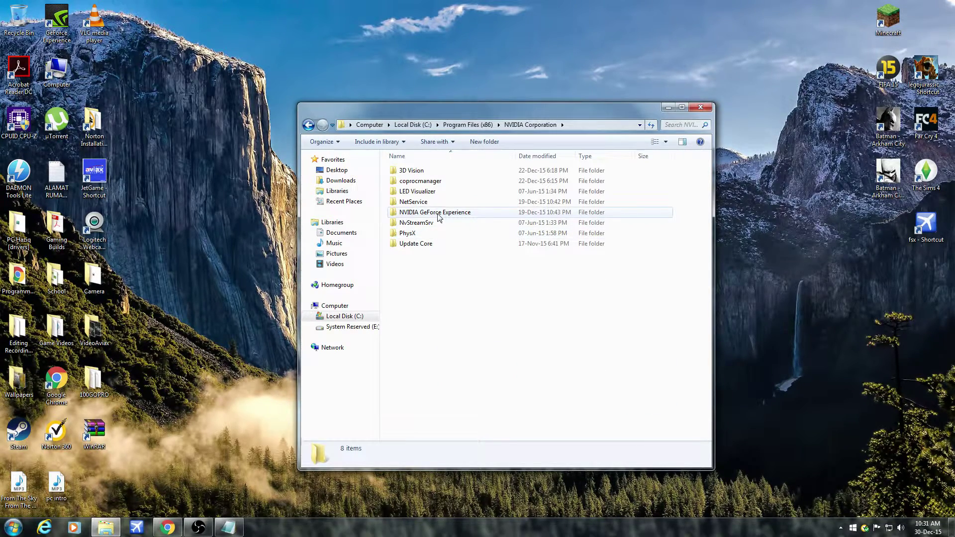
double_click(433, 214)
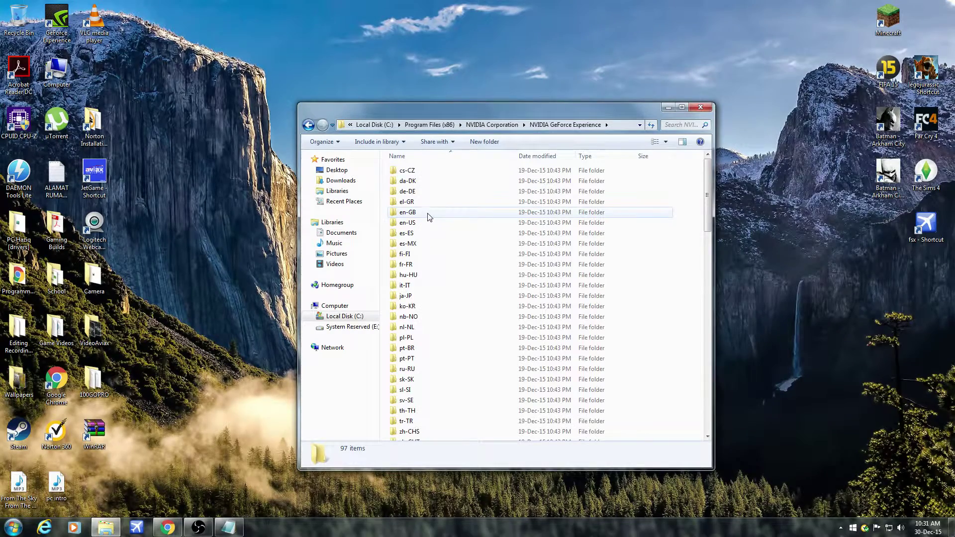
scroll(467, 206, down, 9)
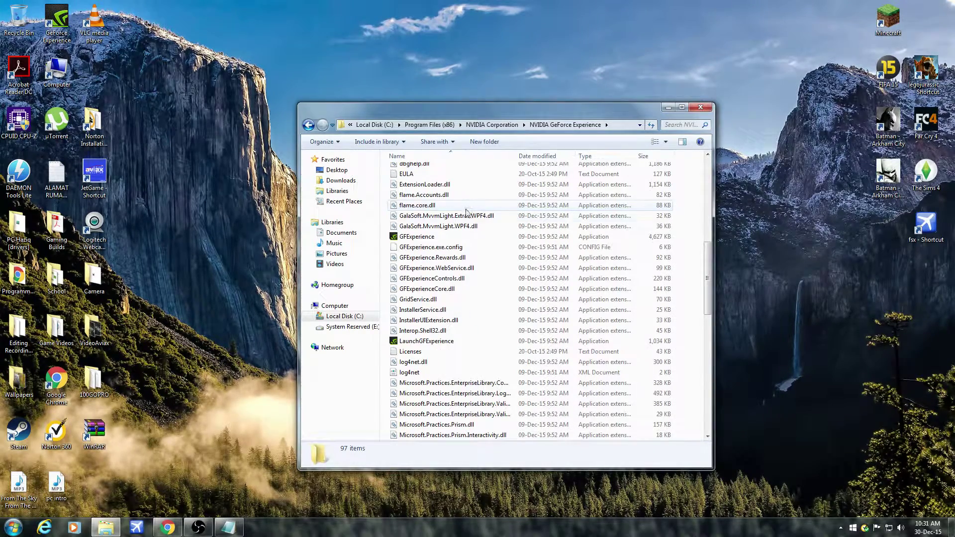
Step: Send GFExperience to the desktop as a shortcut and open that shortcut's Properties
right_click(421, 238)
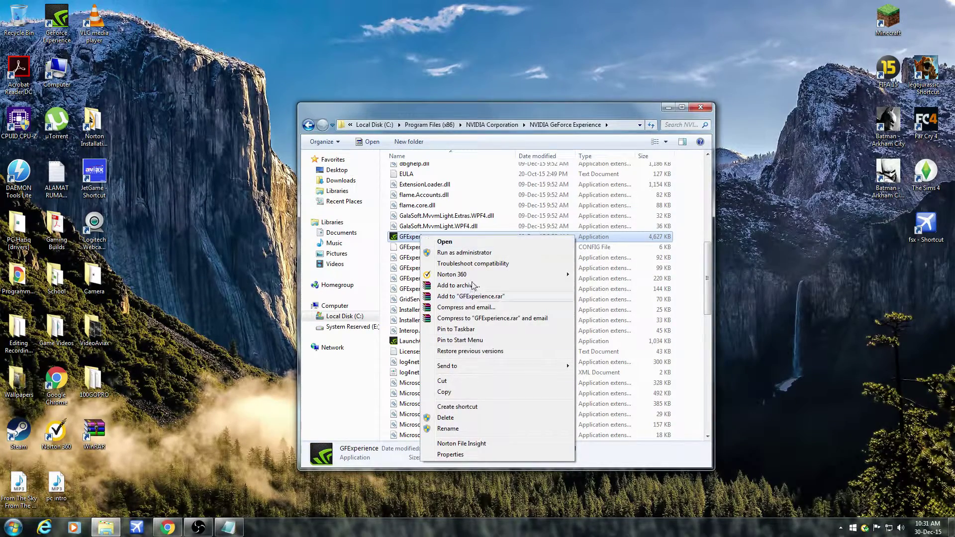
mouse_move(497, 365)
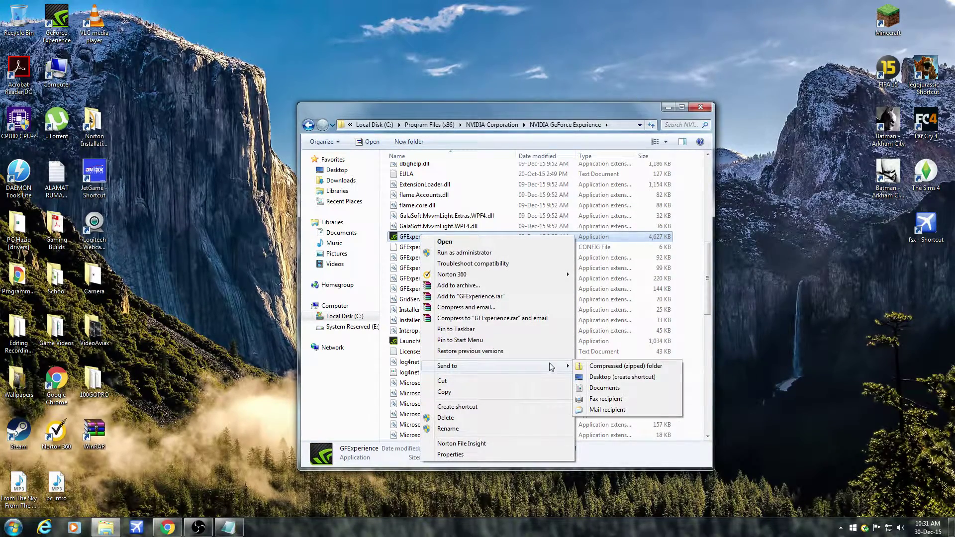
click(599, 378)
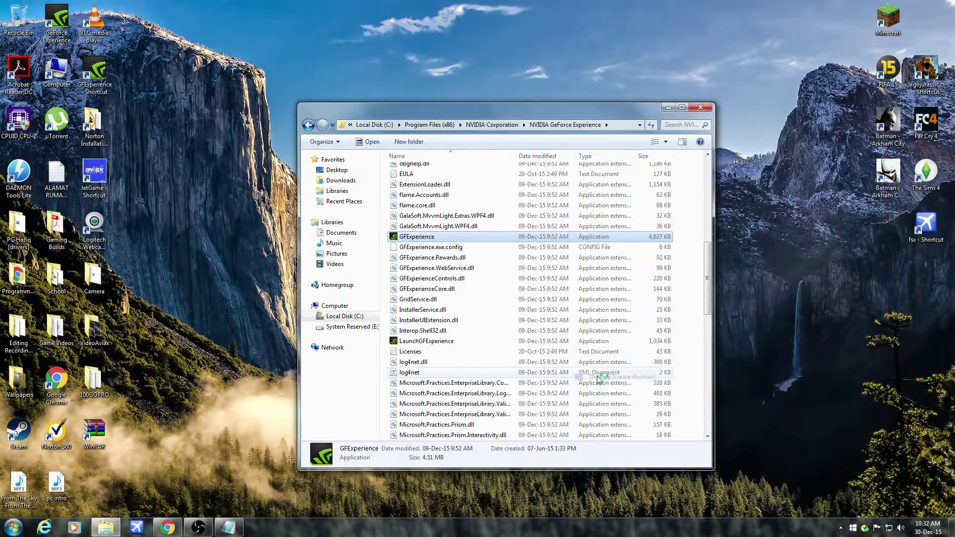
right_click(93, 75)
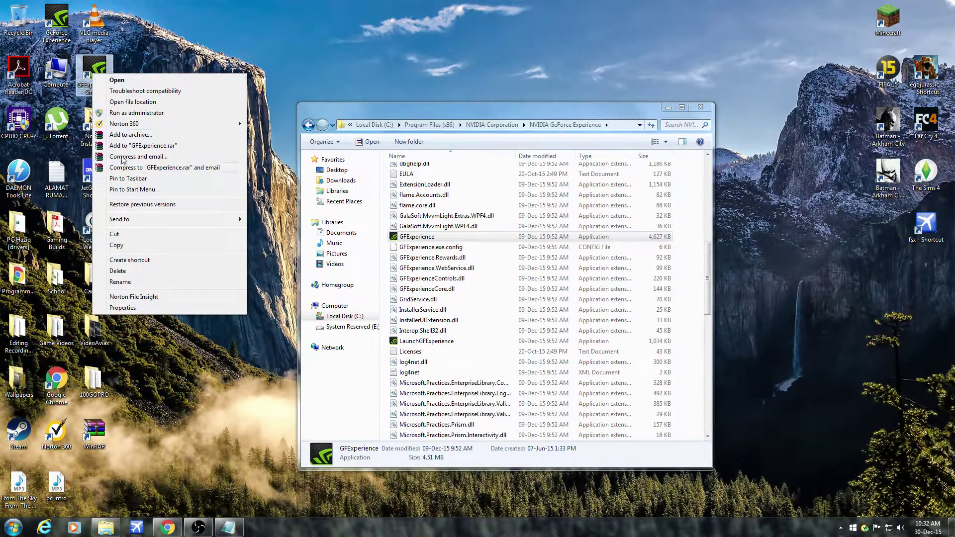
click(125, 308)
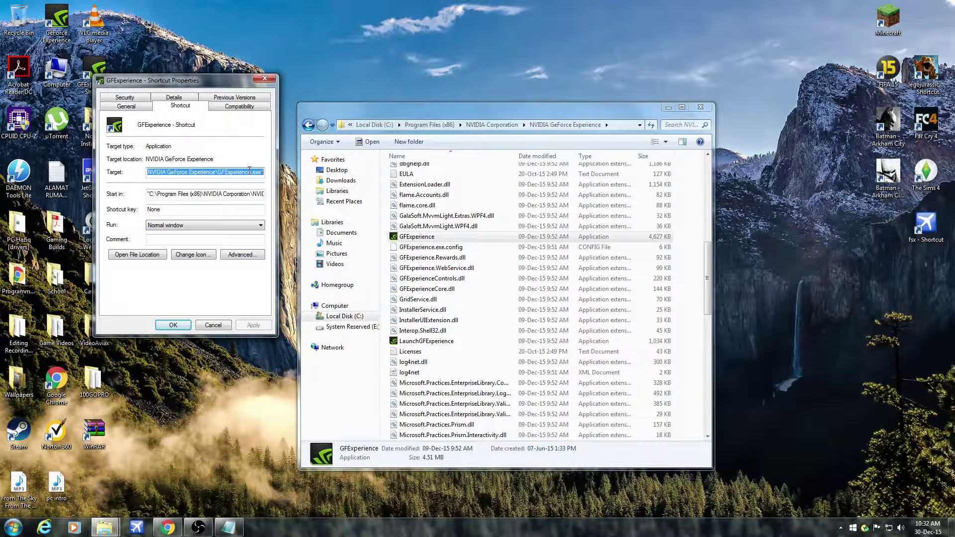
Step: Replace the shortcut's Target with the -shadowplay path copied from the Shadowplay Notepad note, and save
key(BackSpace)
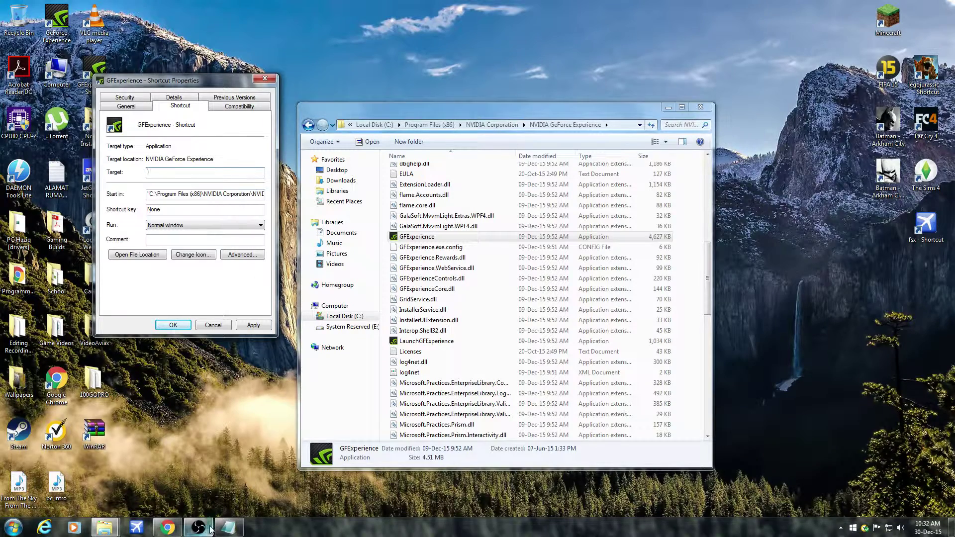
click(228, 527)
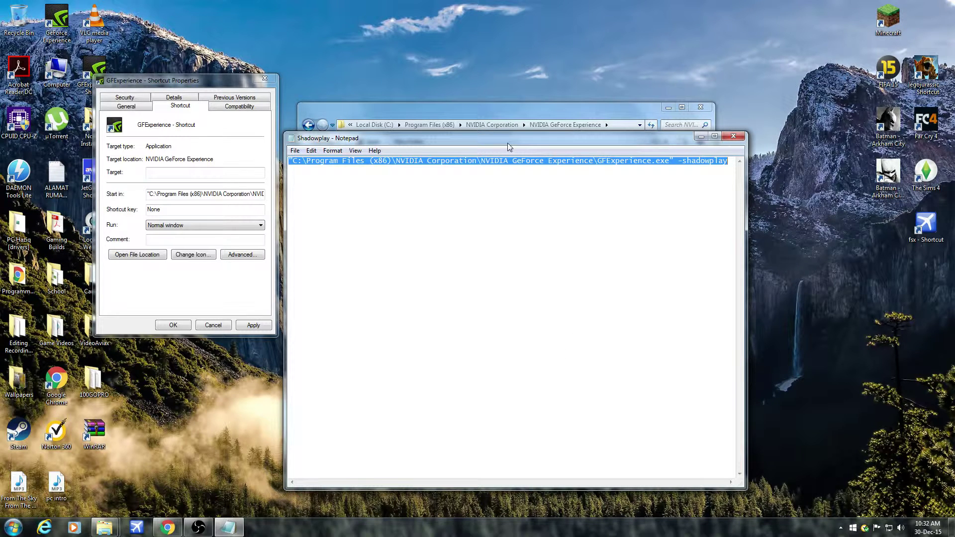
right_click(508, 163)
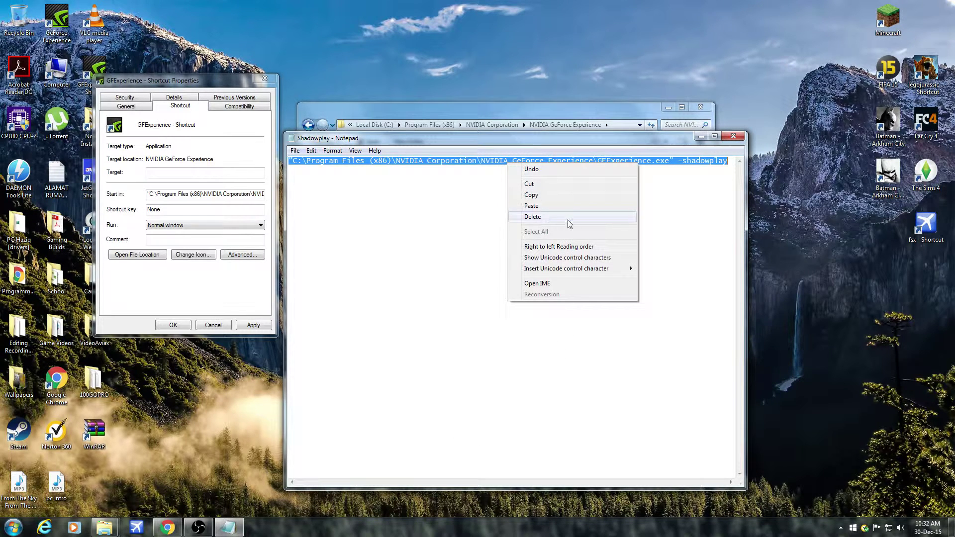
click(554, 195)
right_click(232, 174)
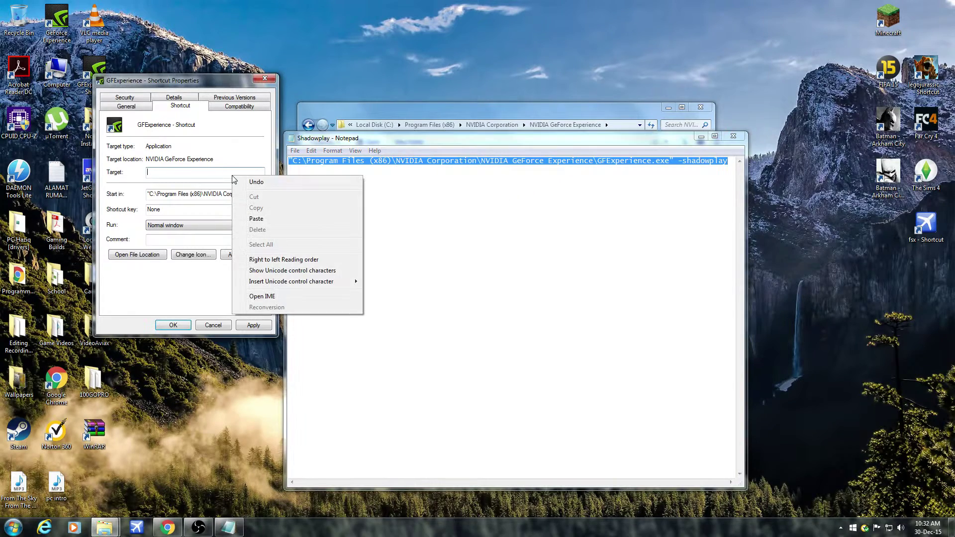
click(256, 219)
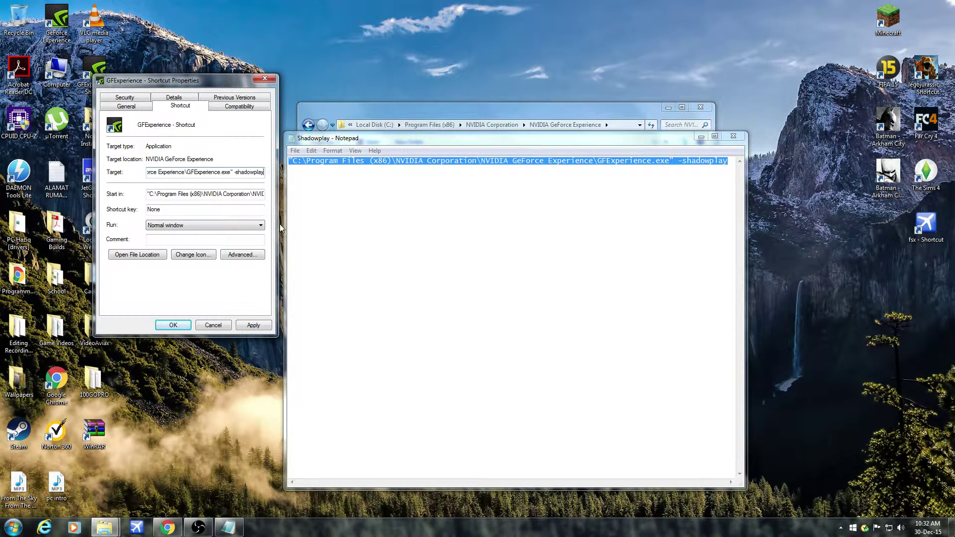
click(253, 325)
click(173, 325)
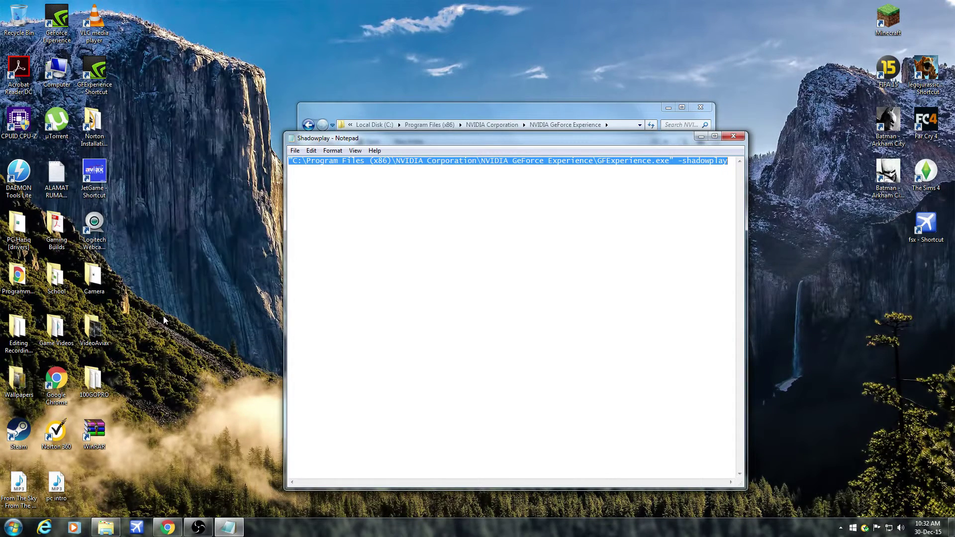
click(88, 72)
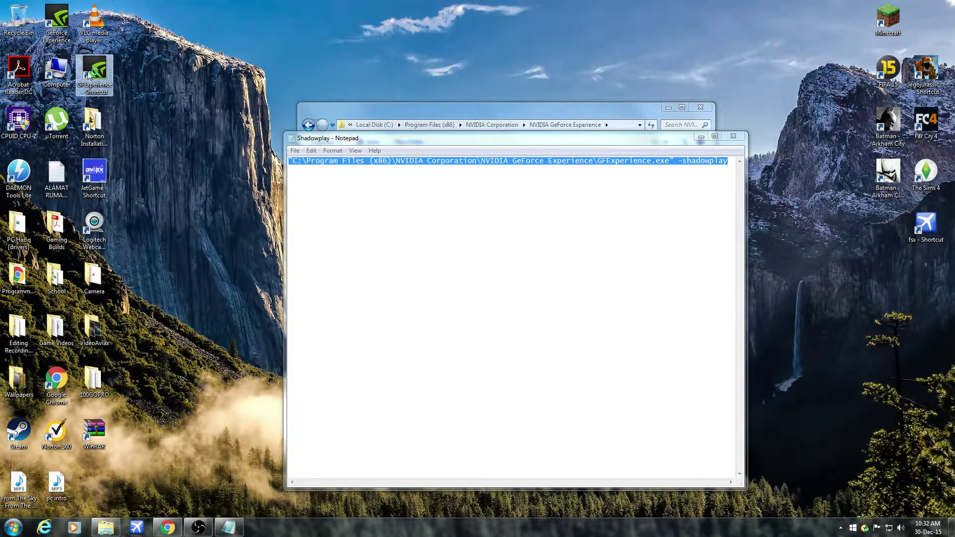
Step: Launch the GFExperience - Shortcut from the desktop to open ShadowPlay
double_click(88, 73)
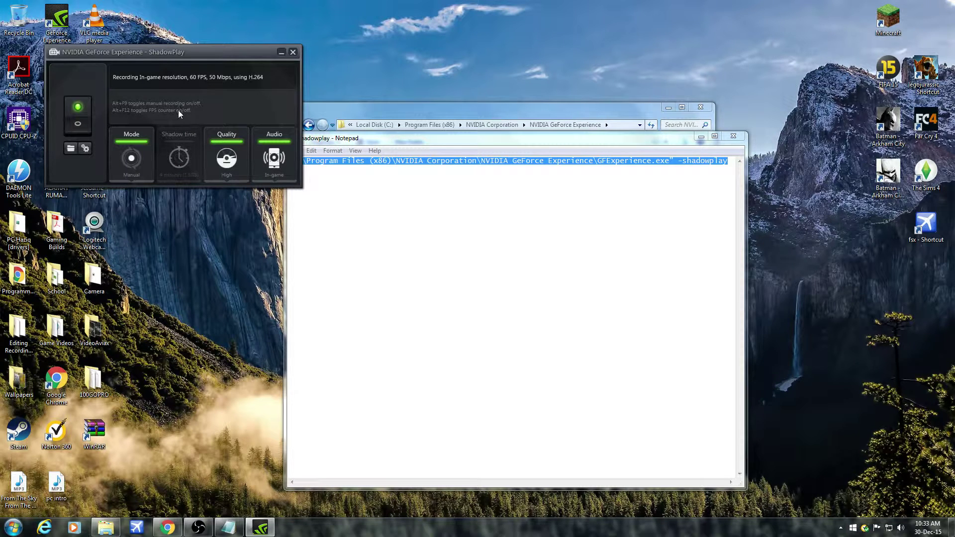
click(133, 152)
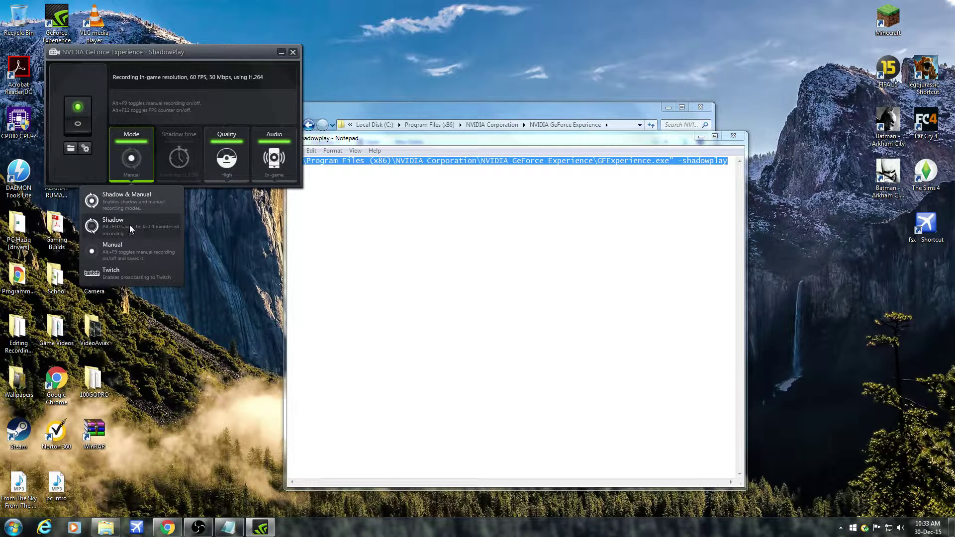
click(181, 106)
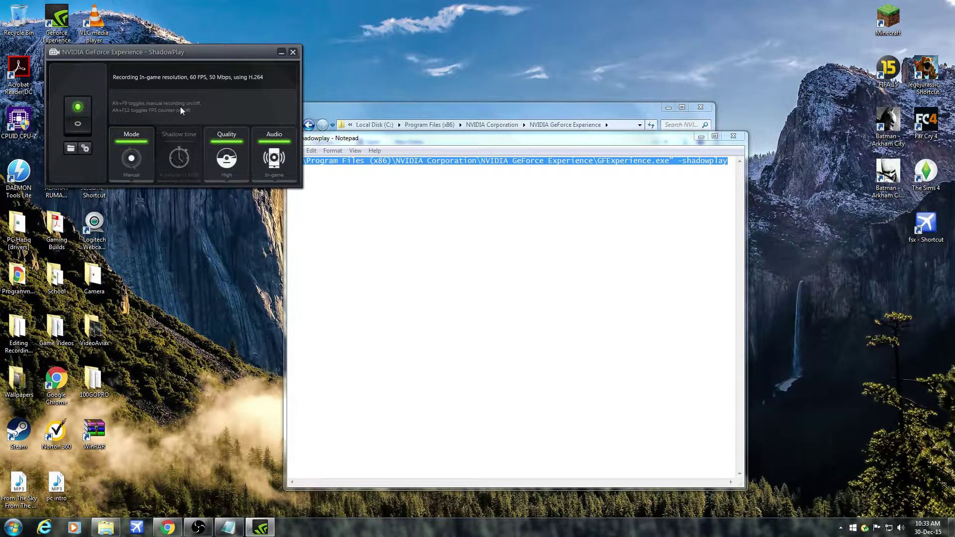
click(231, 144)
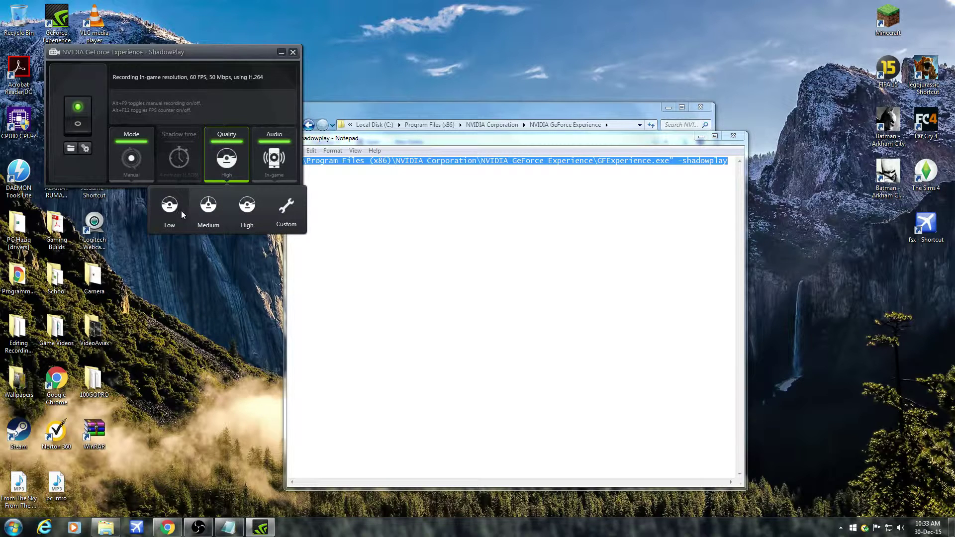
click(259, 142)
click(270, 146)
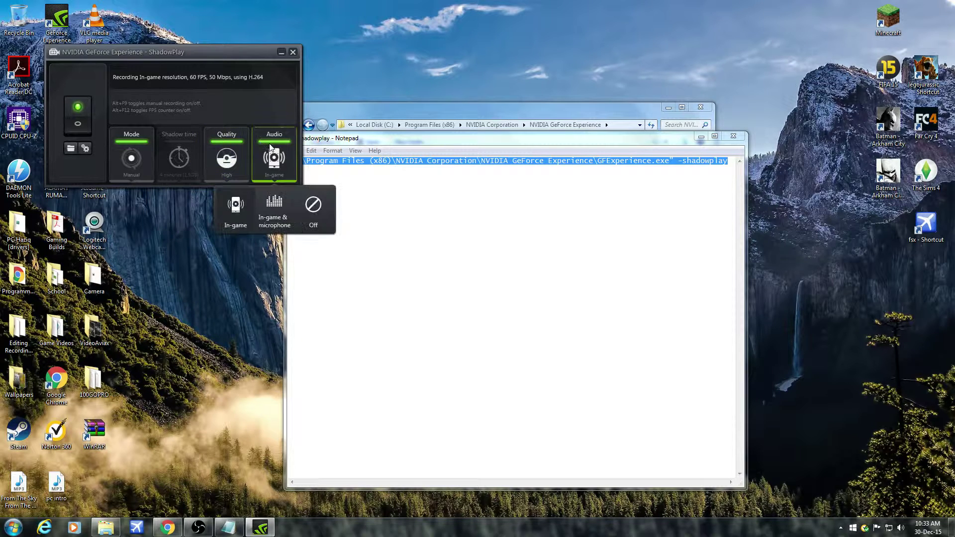
click(220, 109)
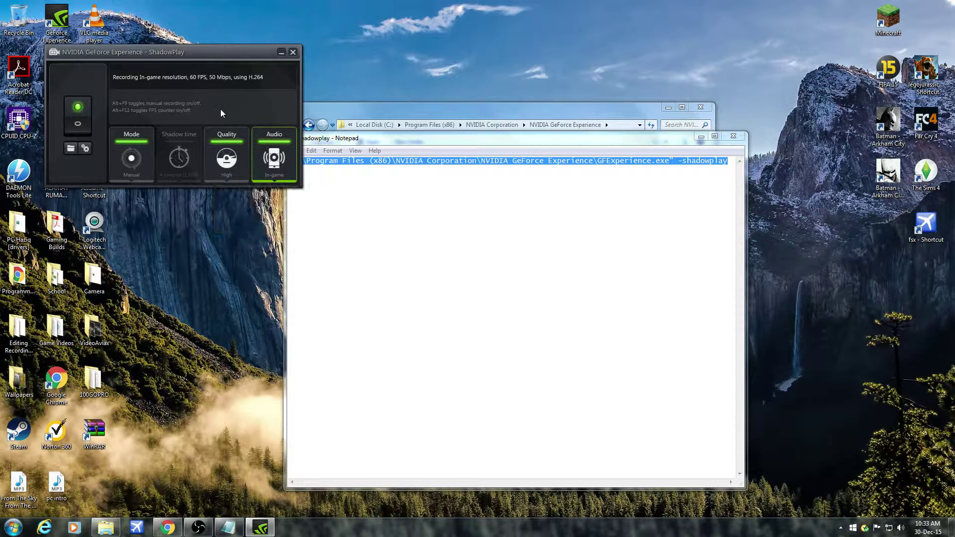
click(83, 147)
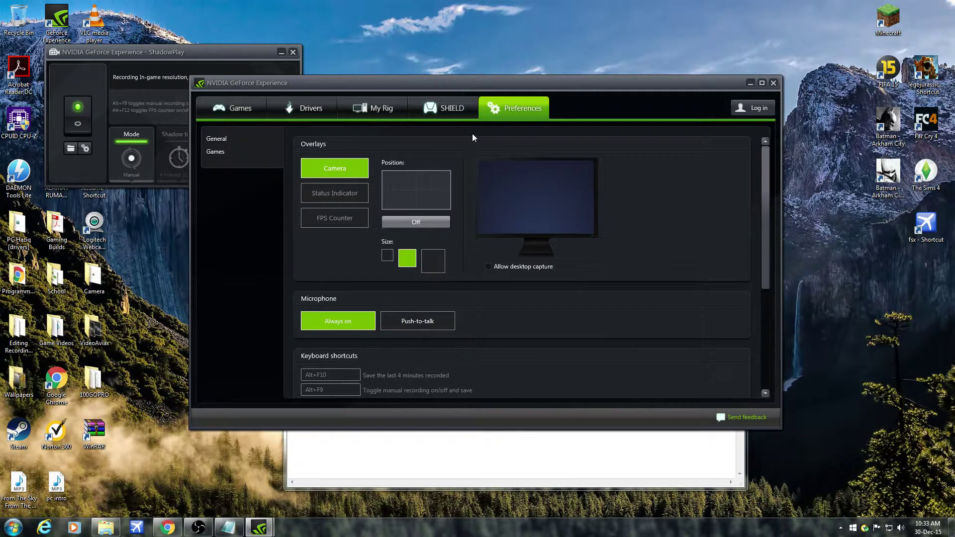
Step: Review the GeForce GT 740 details on My Rig, then close GeForce Experience and ShadowPlay
scroll(492, 210, down, 3)
scroll(491, 207, up, 3)
click(372, 106)
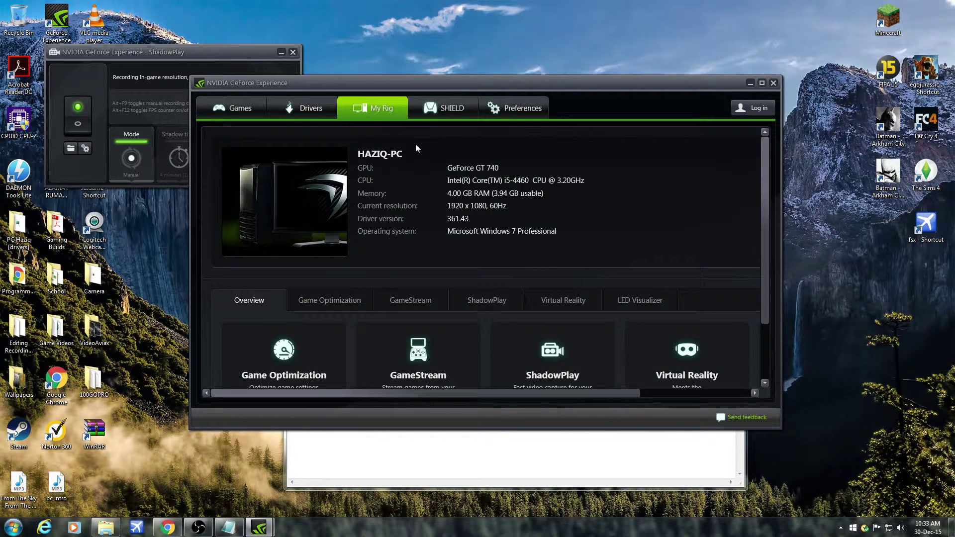
scroll(416, 151, down, 2)
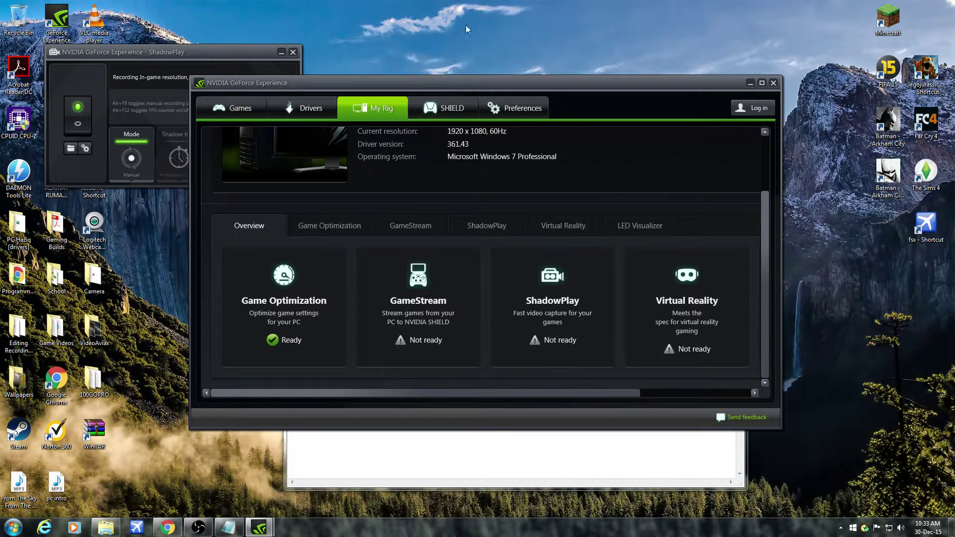
click(150, 64)
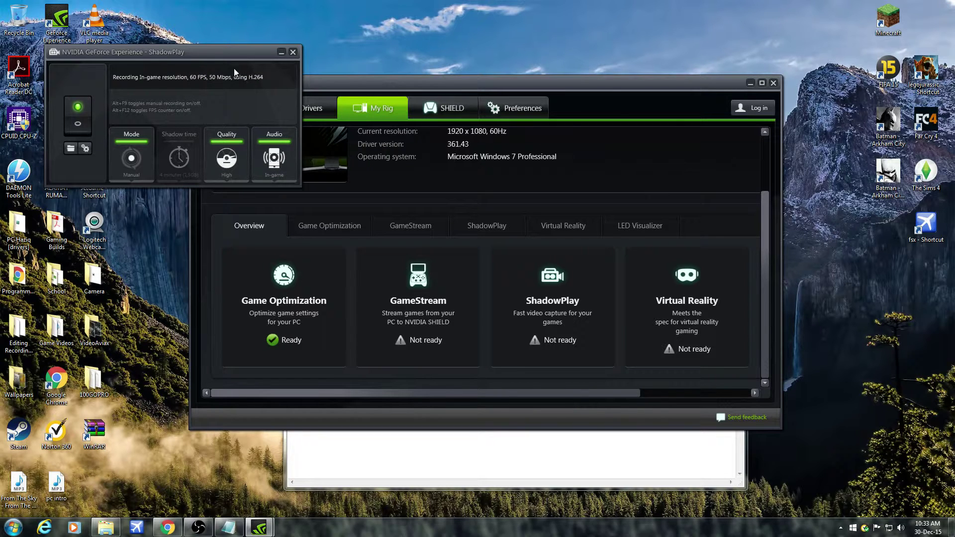
click(772, 83)
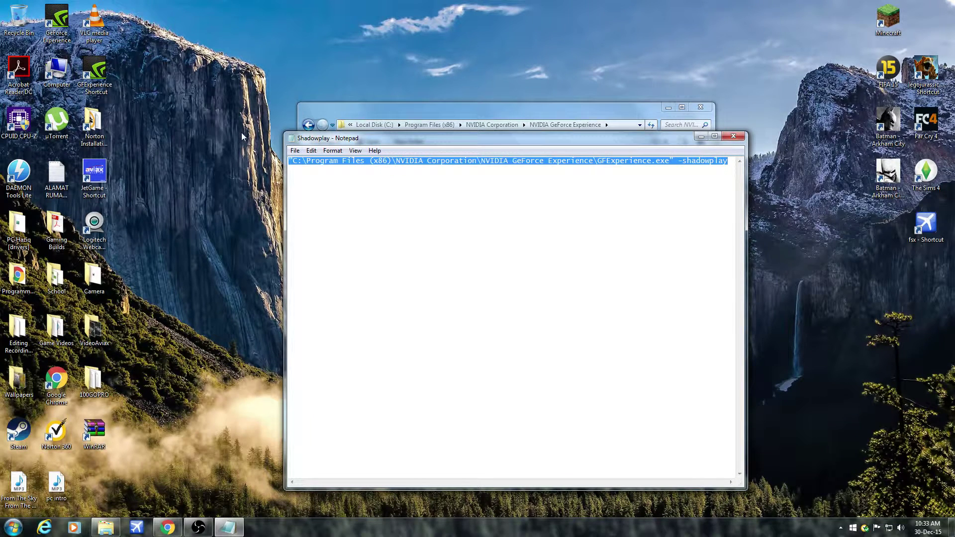